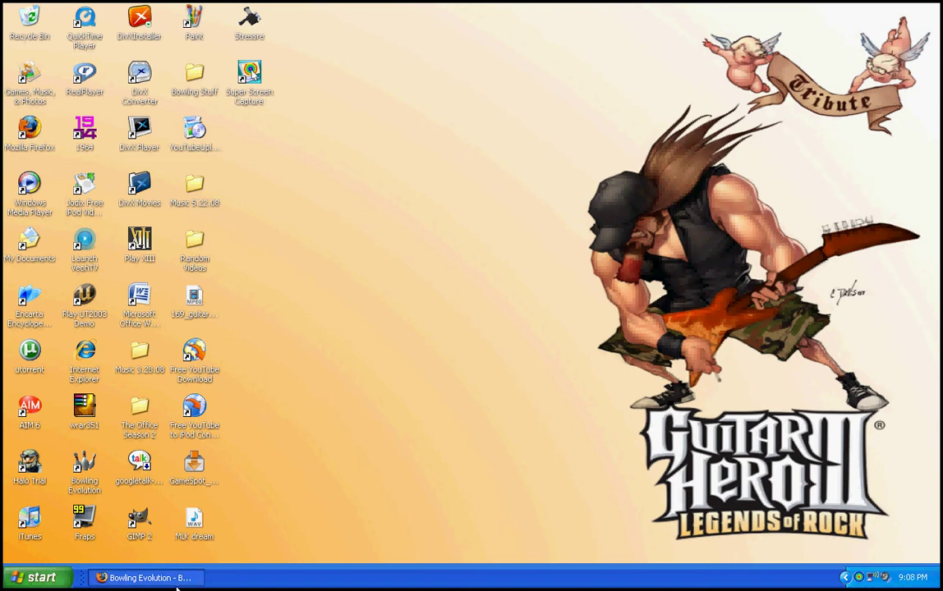
# Restore Firefox and scroll the forum post to the Gravity Shift ball image and ballconfig_item text.
pyautogui.click(144, 577)
pyautogui.scroll(-1, 528, 302)
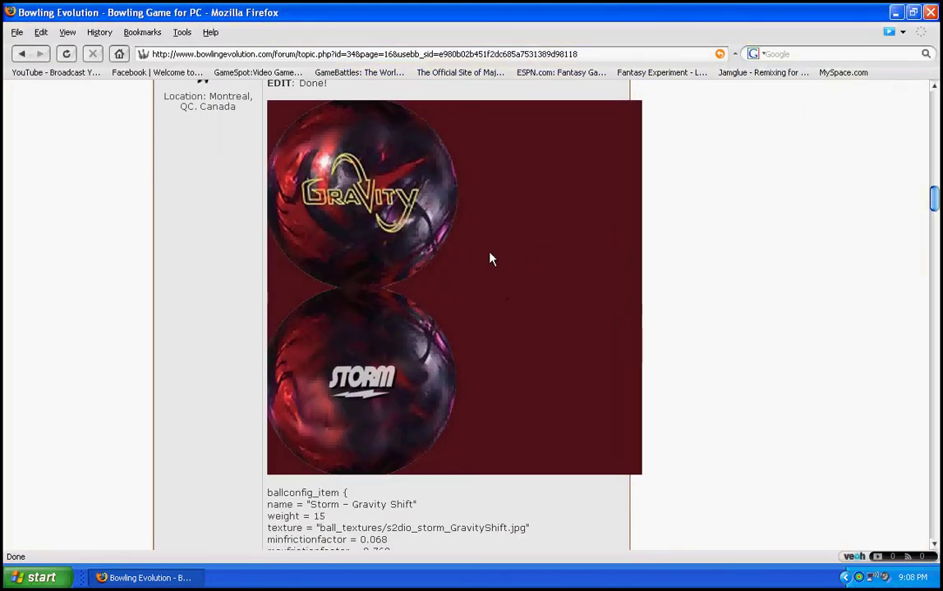
pyautogui.scroll(-1, 651, 321)
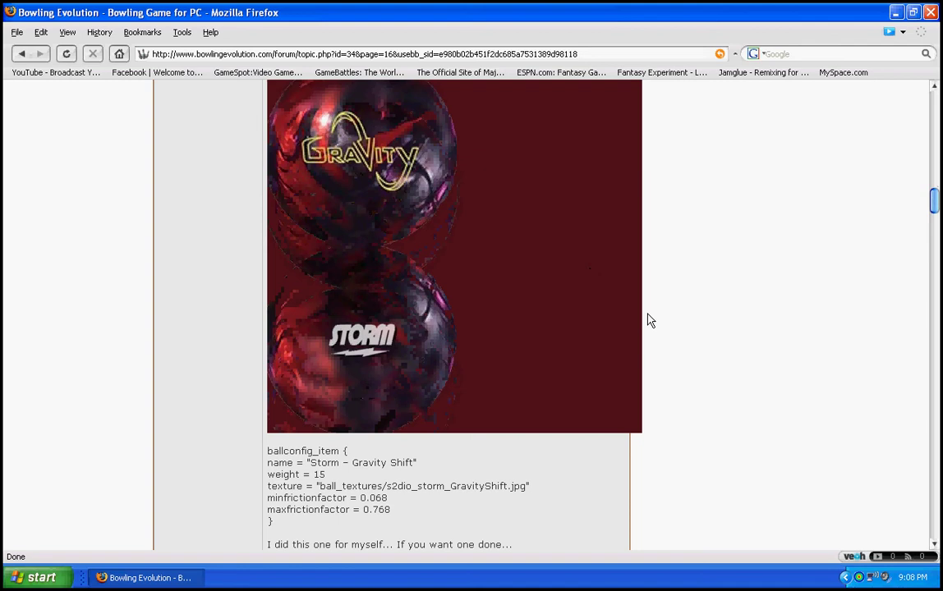
pyautogui.scroll(1, 600, 277)
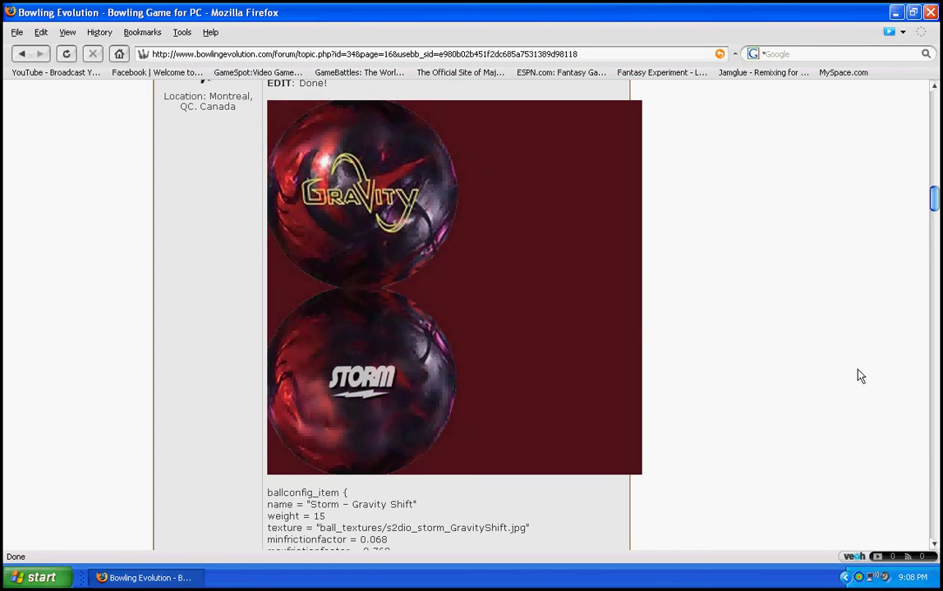
pyautogui.scroll(-1, 763, 368)
pyautogui.scroll(3, 763, 368)
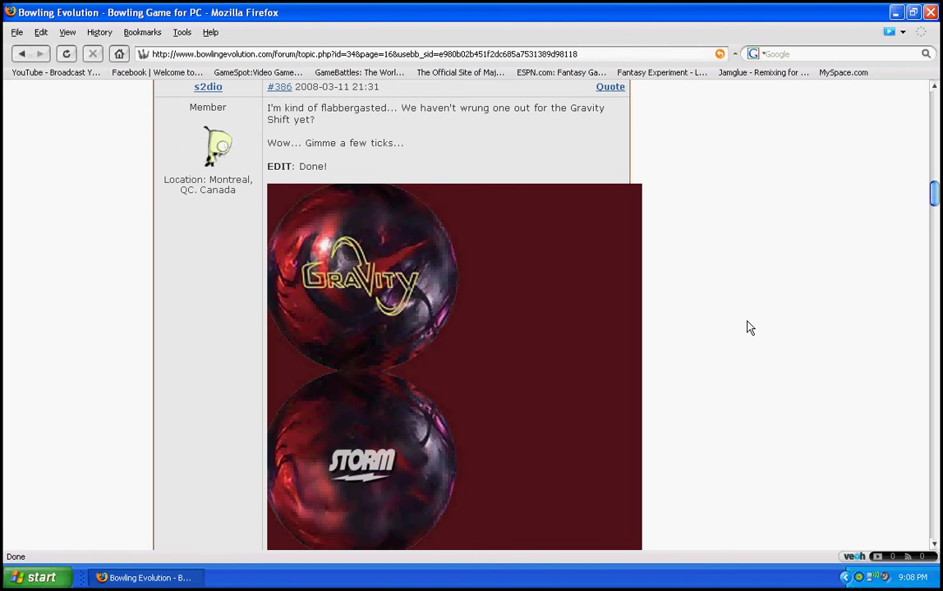
pyautogui.scroll(-2, 749, 326)
pyautogui.scroll(-3, 749, 327)
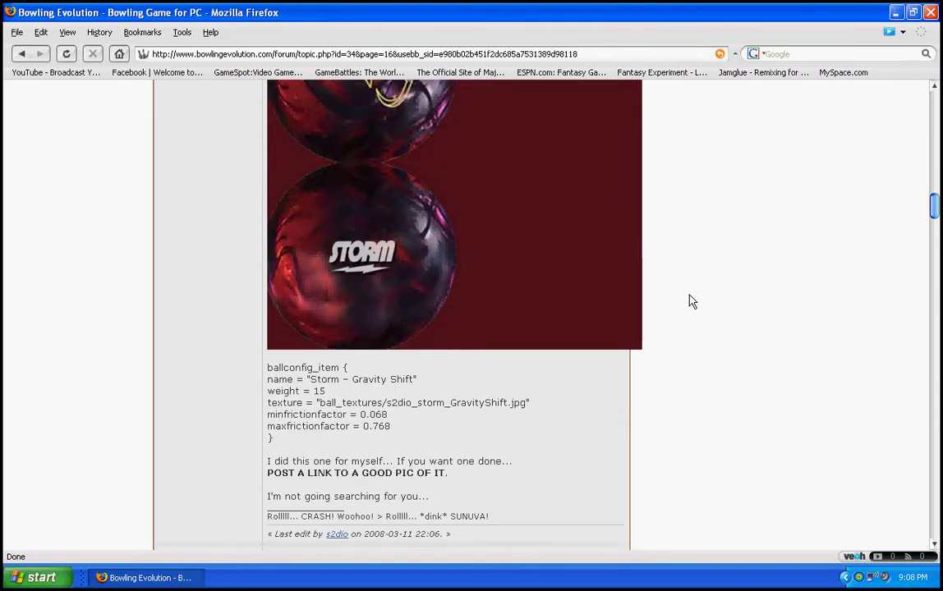
pyautogui.scroll(1, 690, 302)
pyautogui.scroll(1, 690, 302)
# Browse from My Computer through Local Disk (C:) and Program Files into the Bowling Evolution 1.07 folder.
pyautogui.click(37, 577)
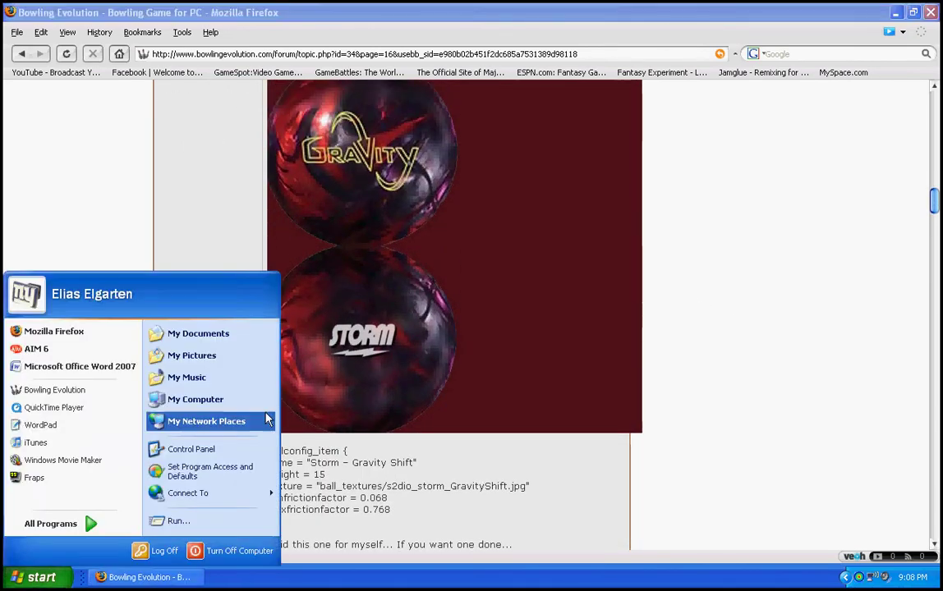
pyautogui.click(252, 411)
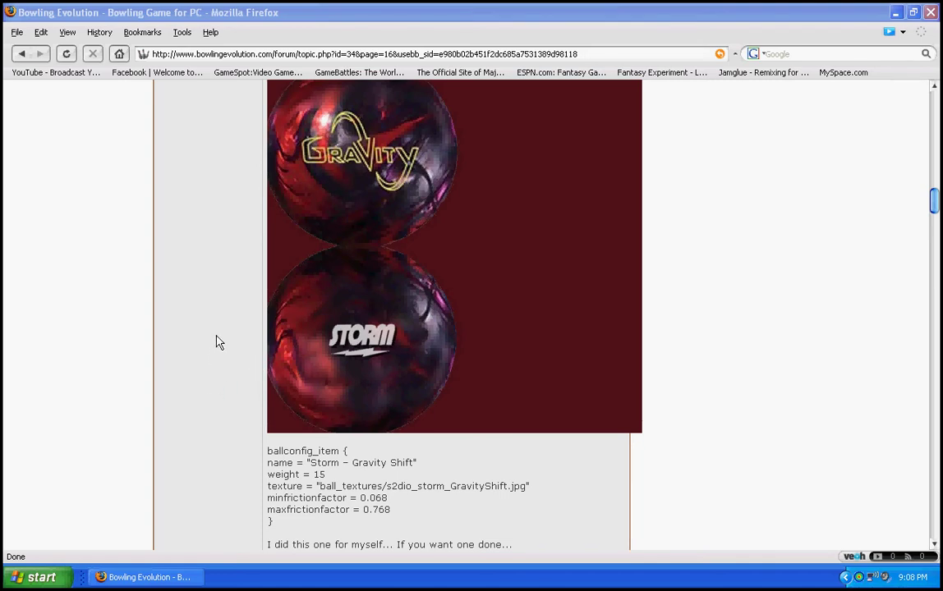
pyautogui.press('super+e')
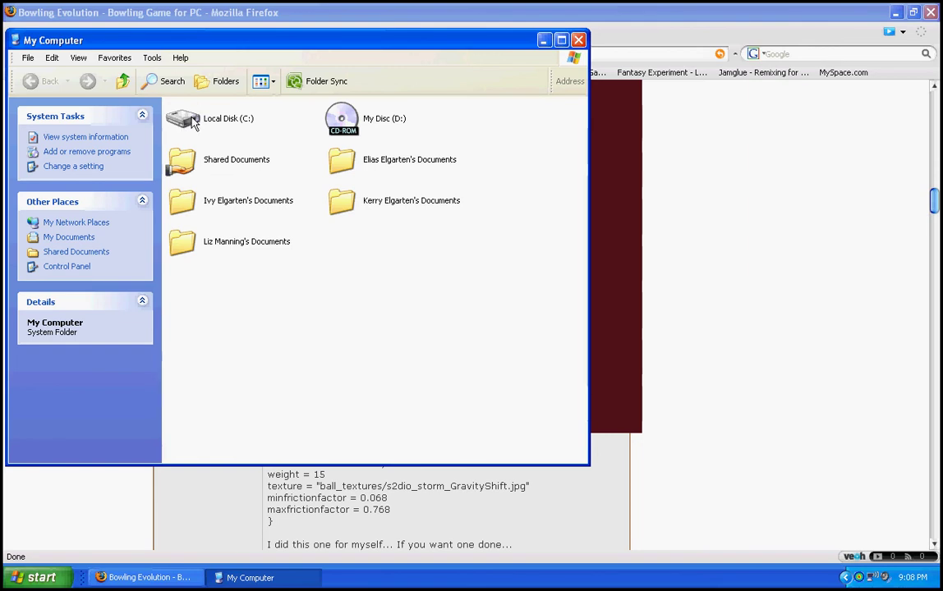
pyautogui.doubleClick(192, 121)
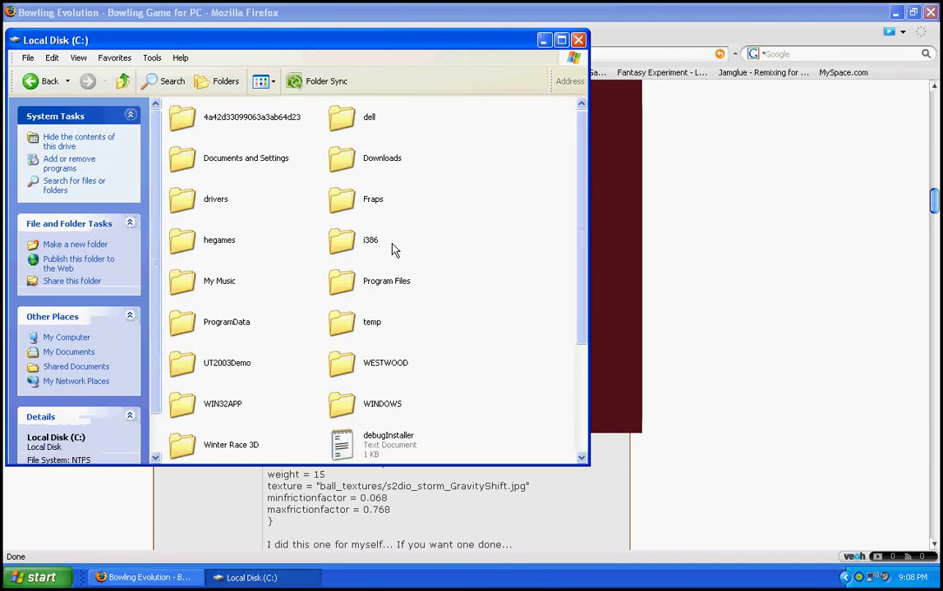
pyautogui.doubleClick(352, 283)
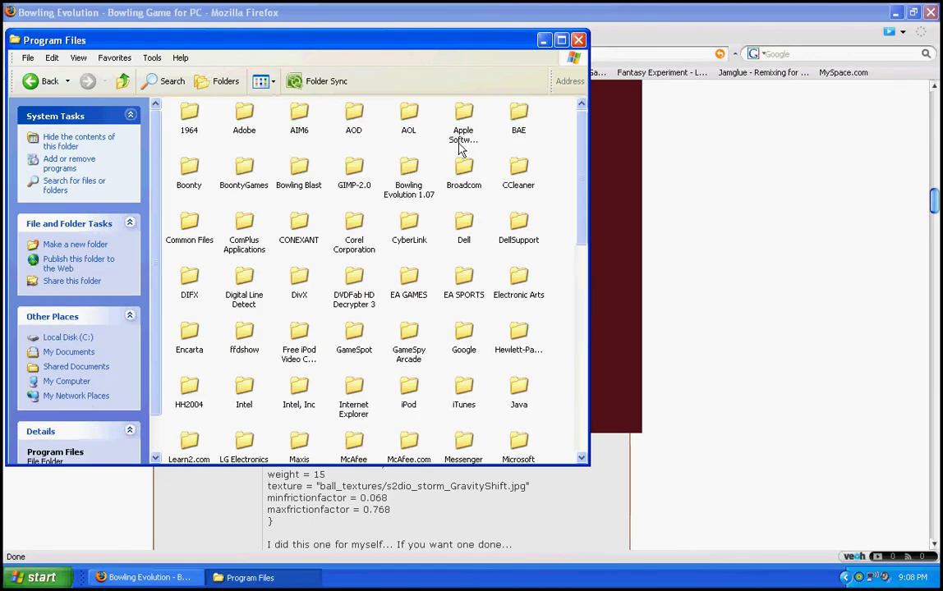
pyautogui.doubleClick(411, 172)
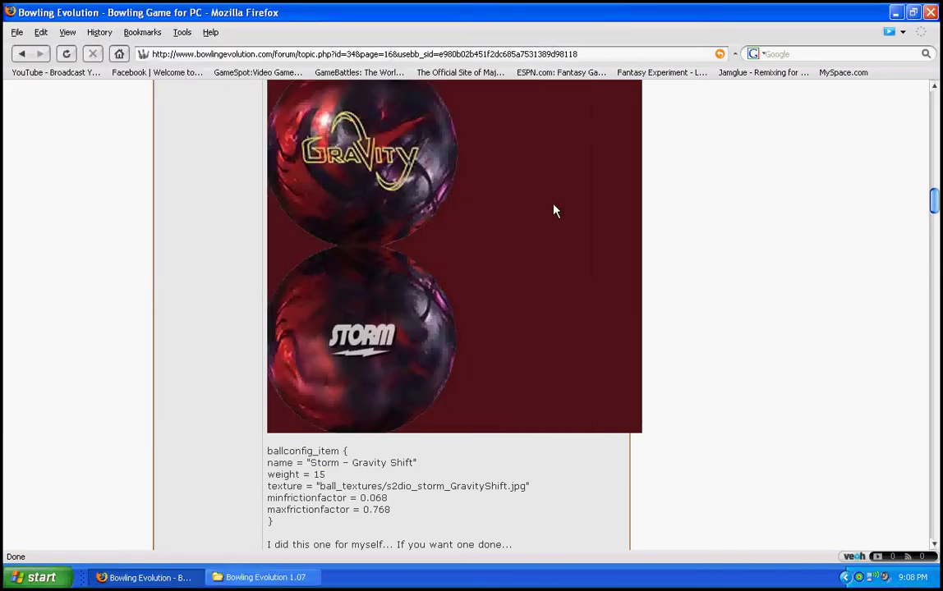
# Save the Gravity Shift ball image as s2dio_storm_GravityShift.jpg in My Pictures and close the downloads list.
pyautogui.scroll(1, 689, 294)
pyautogui.scroll(1, 688, 295)
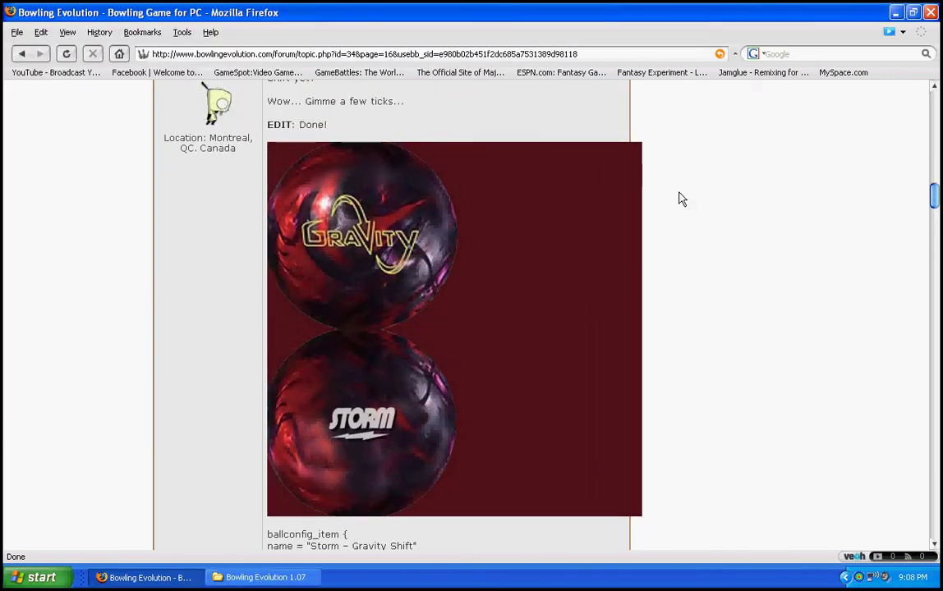
pyautogui.scroll(-1, 457, 259)
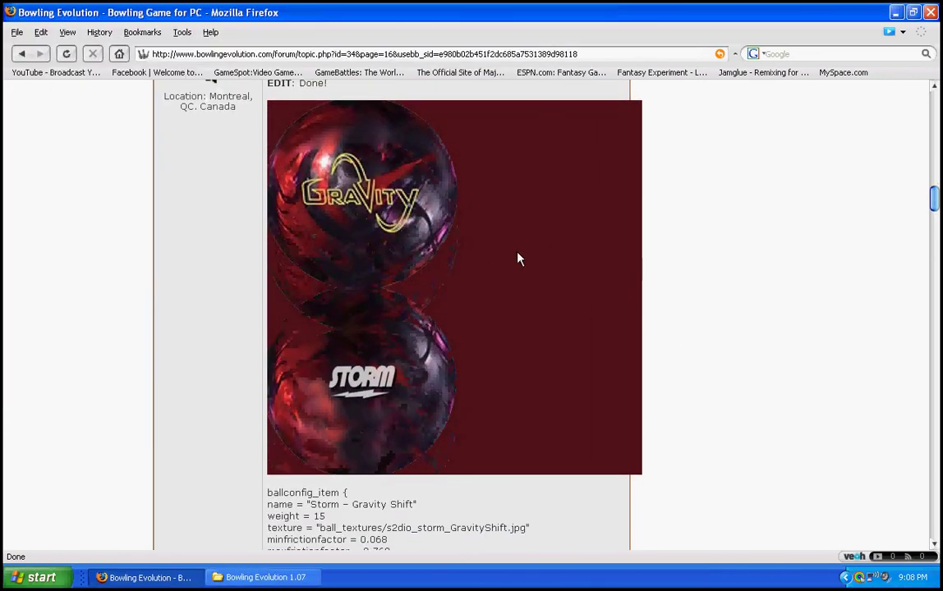
pyautogui.rightClick(432, 191)
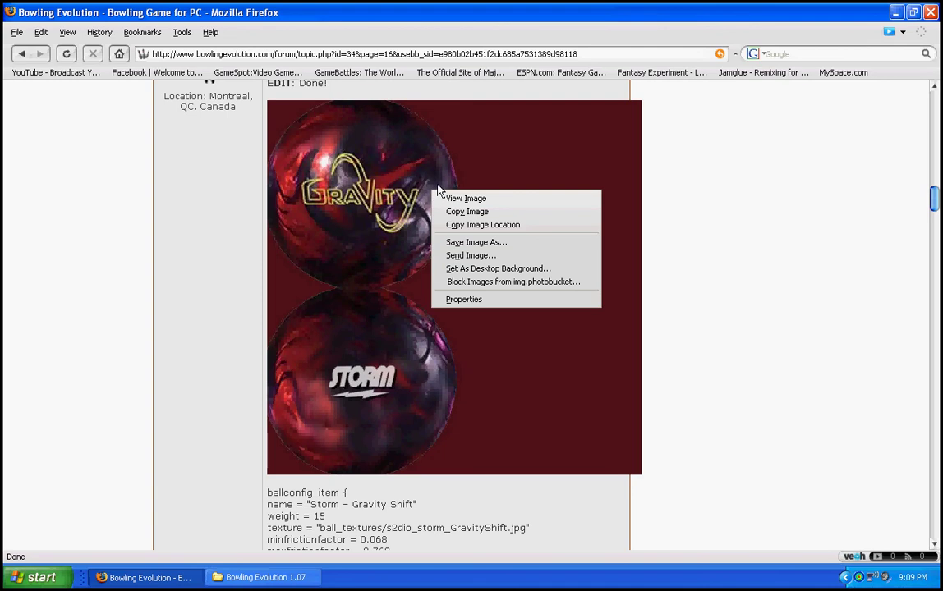
pyautogui.click(508, 244)
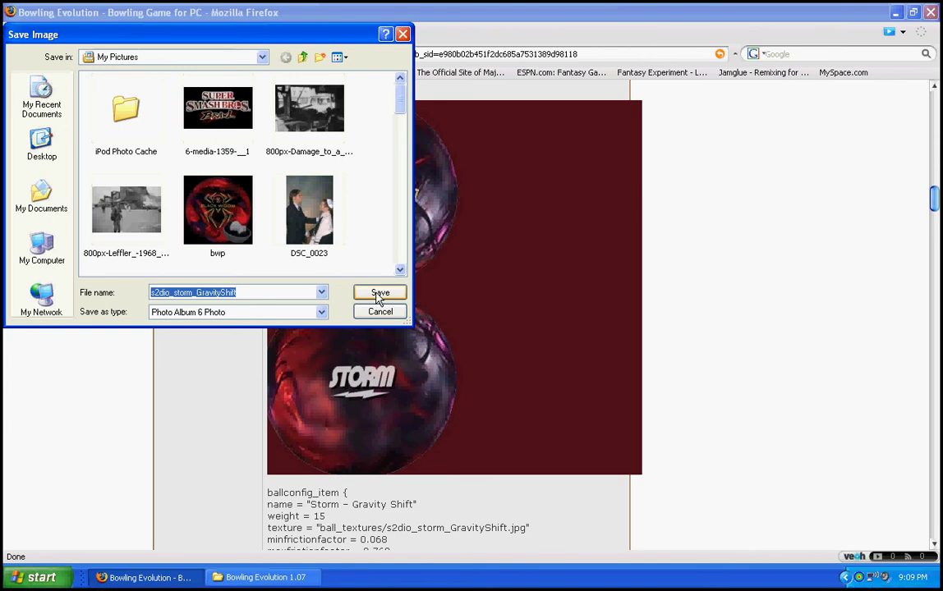
pyautogui.click(379, 294)
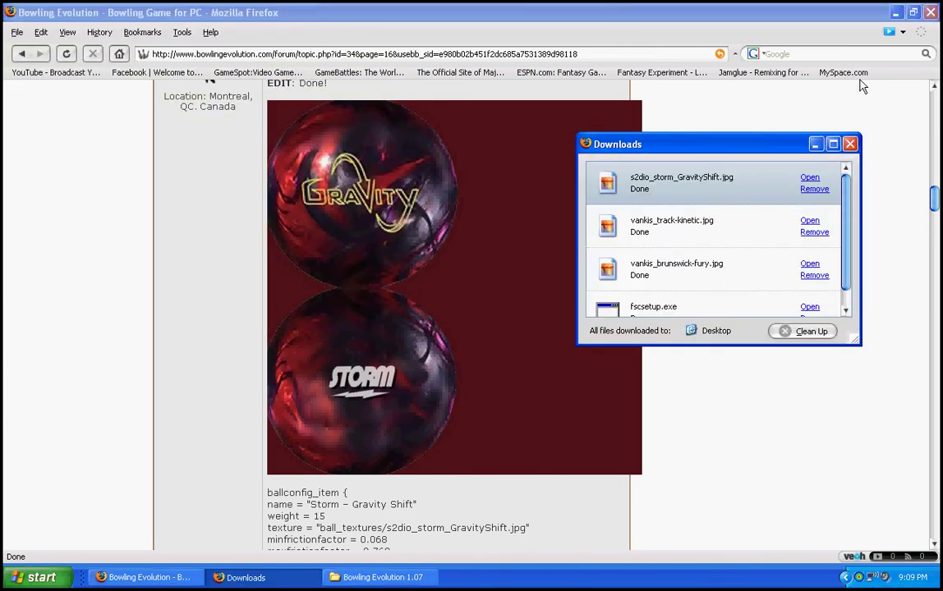
pyautogui.click(850, 144)
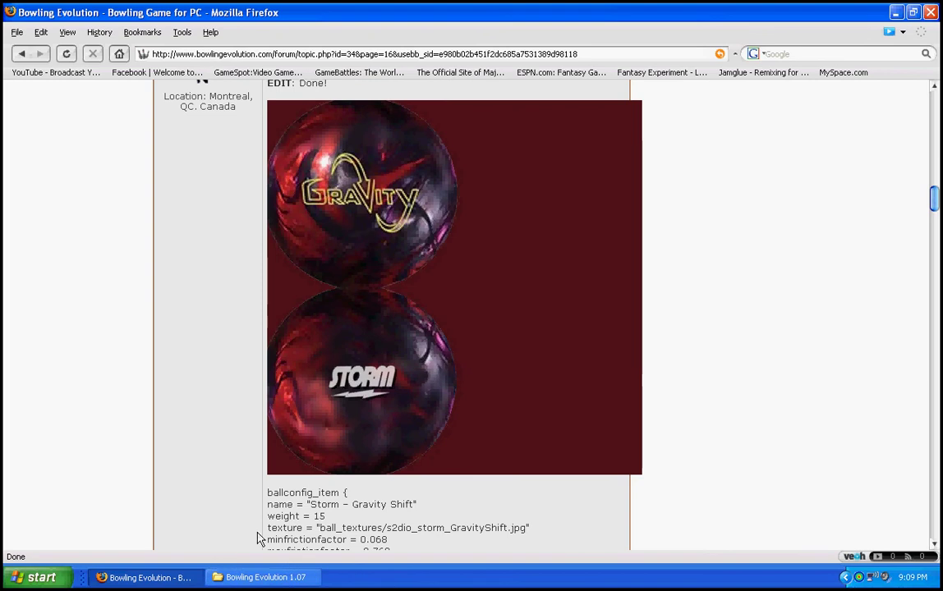
# Open My Pictures and select the saved s2dio_storm_GravityShift image.
pyautogui.click(267, 577)
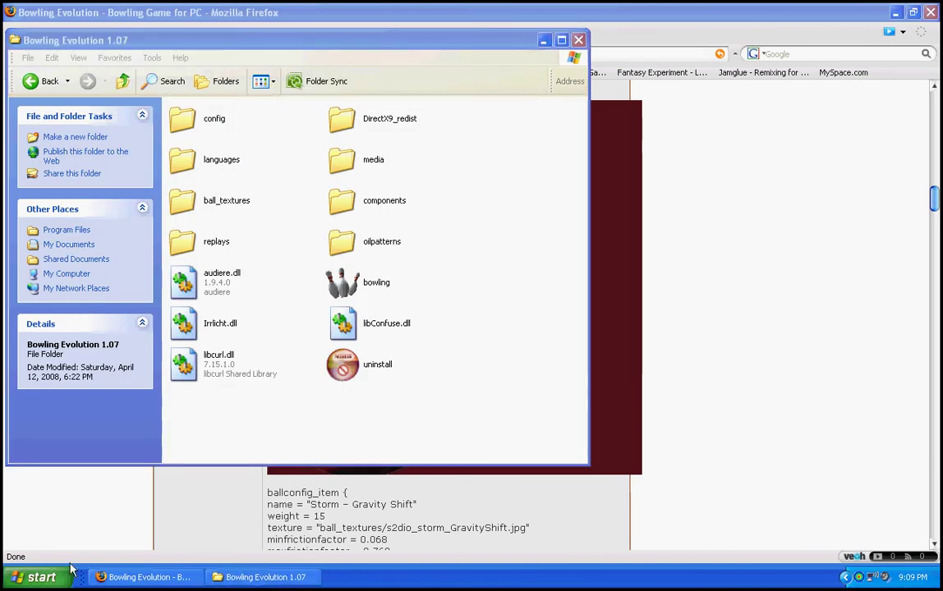
pyautogui.click(267, 578)
pyautogui.click(49, 584)
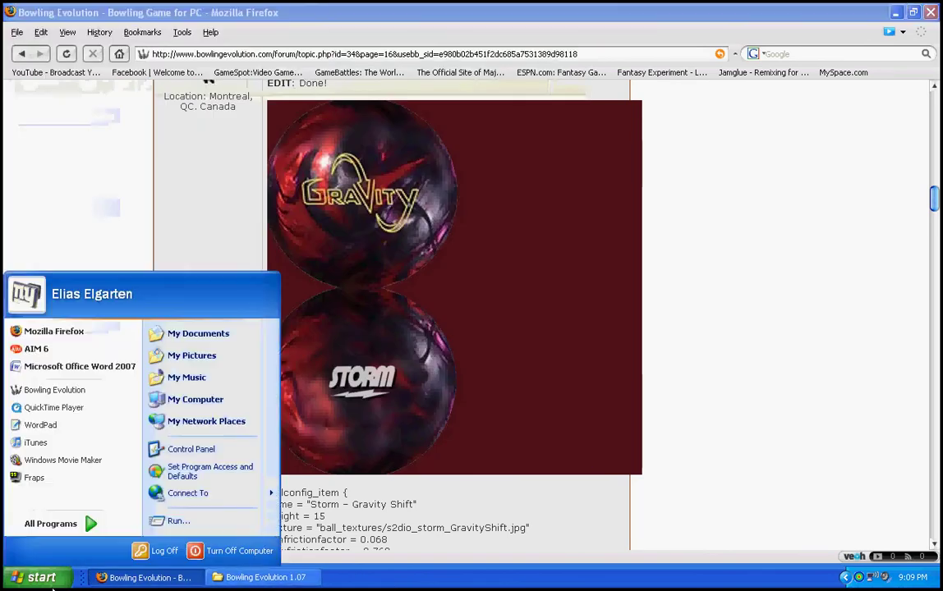
pyautogui.click(232, 362)
pyautogui.scroll(-10, 604, 344)
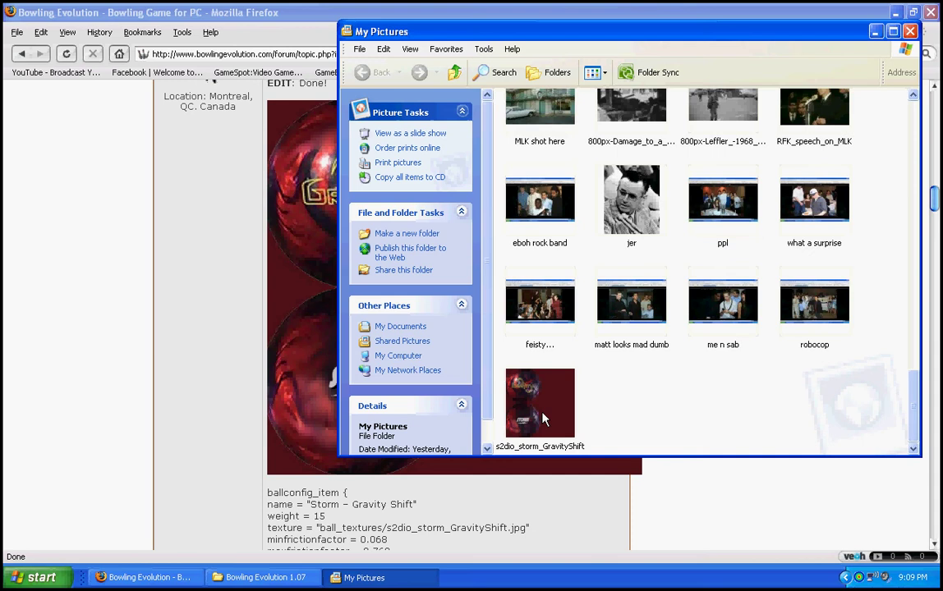
pyautogui.click(540, 402)
# Select the ball_textures folder in Bowling Evolution 1.07, then close the My Pictures window.
pyautogui.click(265, 577)
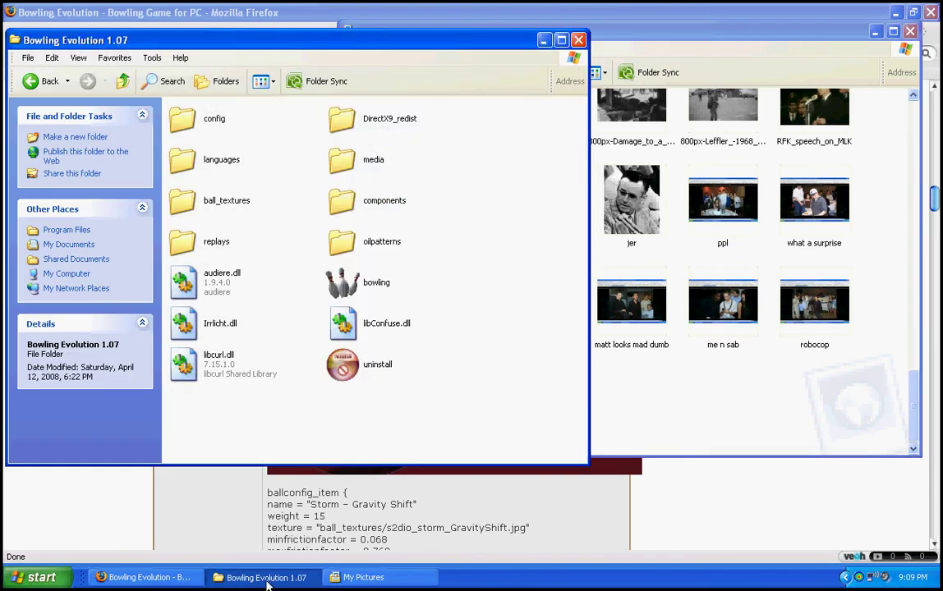
pyautogui.click(186, 203)
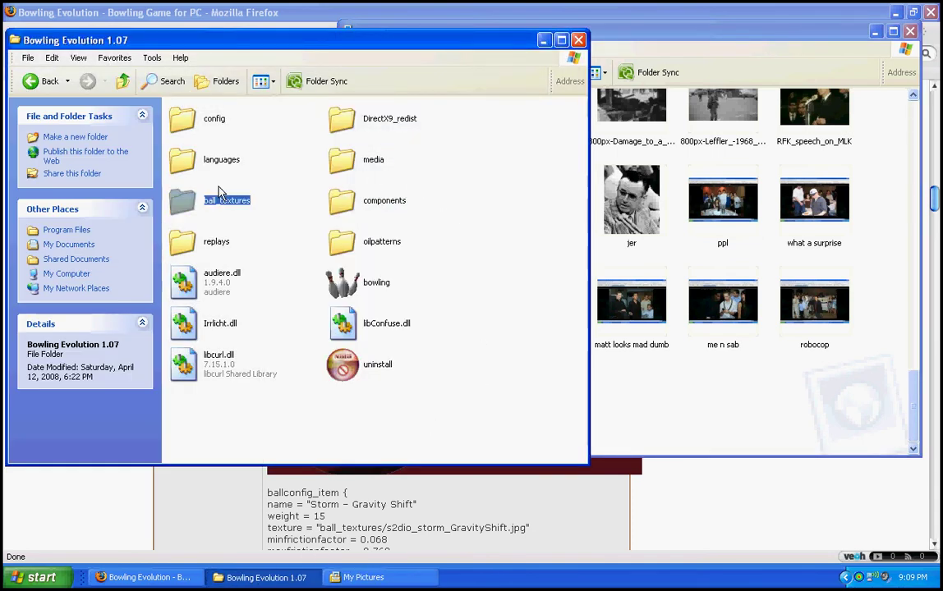
pyautogui.keyDown('ctrl'); pyautogui.click(183, 208); pyautogui.keyUp('ctrl')
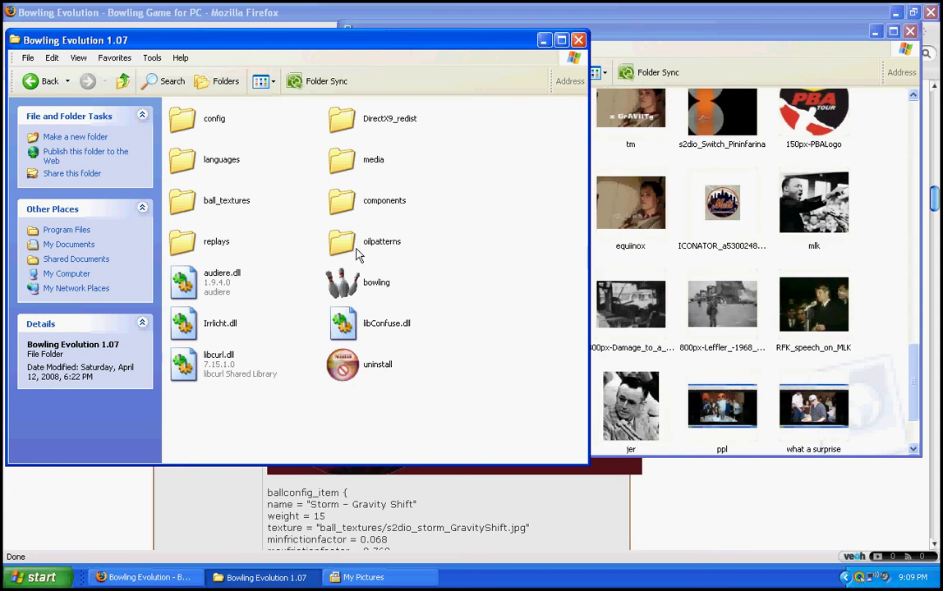
pyautogui.click(910, 31)
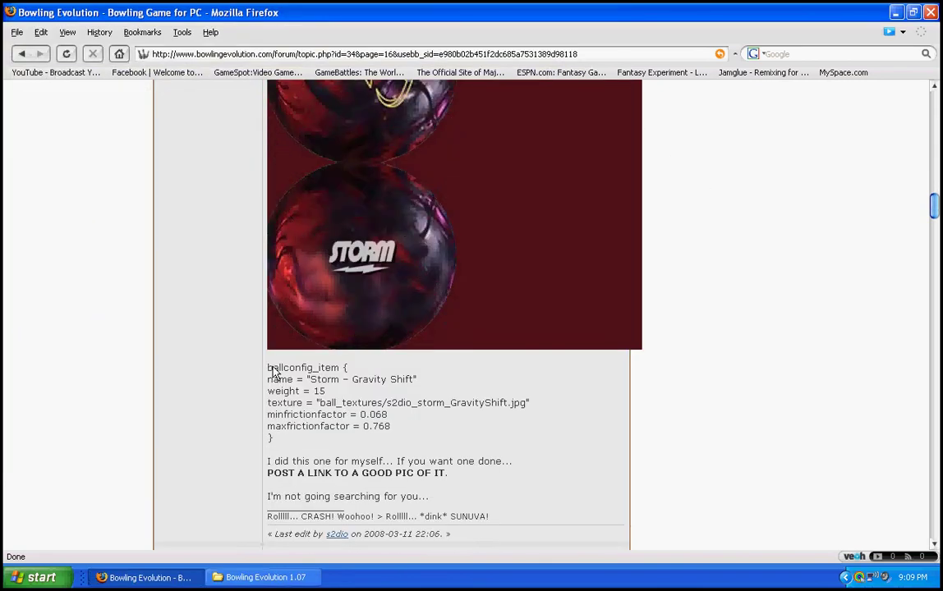
# Copy the Storm – Gravity Shift ballconfig_item block and switch back to the Bowling Evolution 1.07 folder.
pyautogui.moveTo(269, 369); pyautogui.dragTo(404, 437)
pyautogui.rightClick(353, 411)
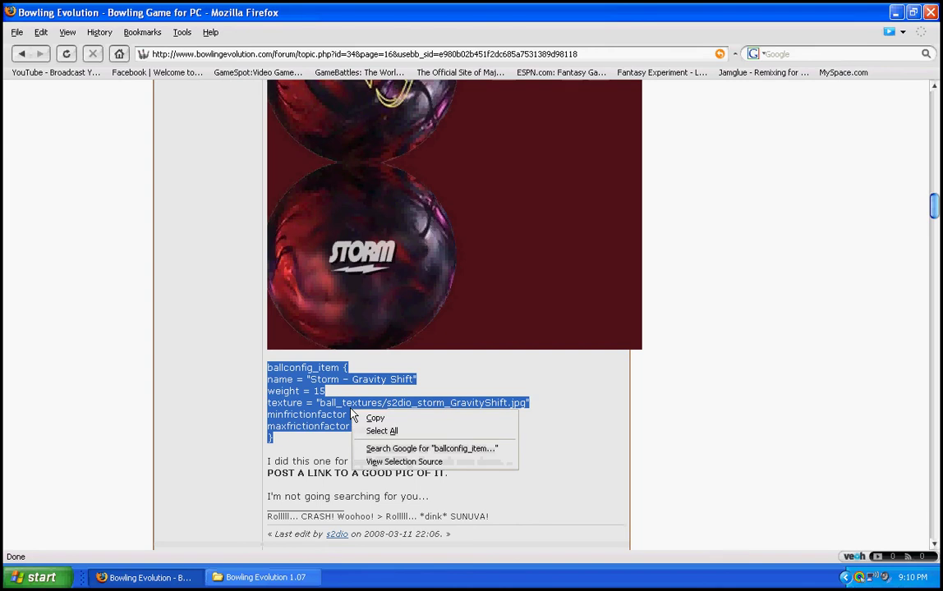
pyautogui.click(388, 419)
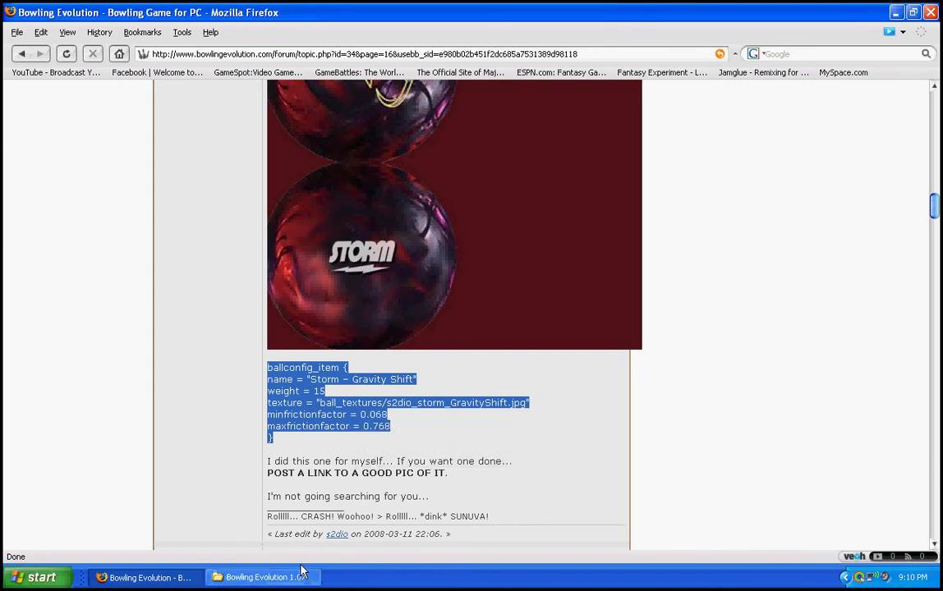
pyautogui.click(280, 579)
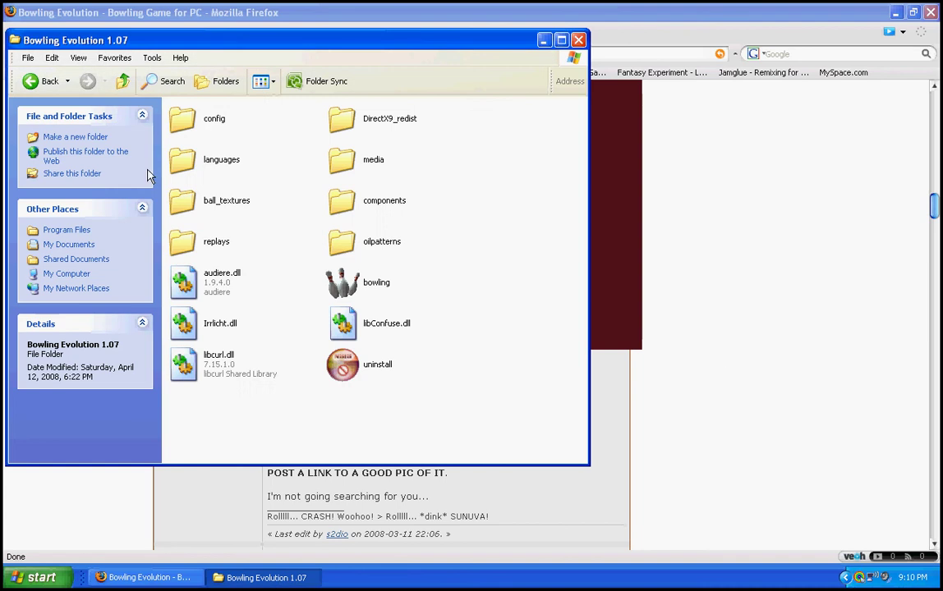
# Open the balls file from the config folder in WordPad and scroll to its end.
pyautogui.doubleClick(186, 129)
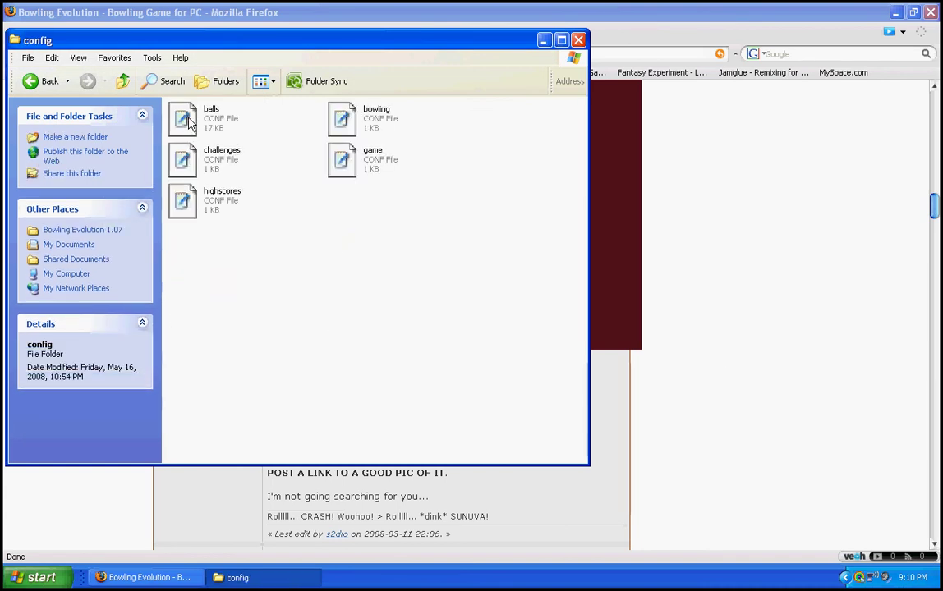
pyautogui.click(189, 121)
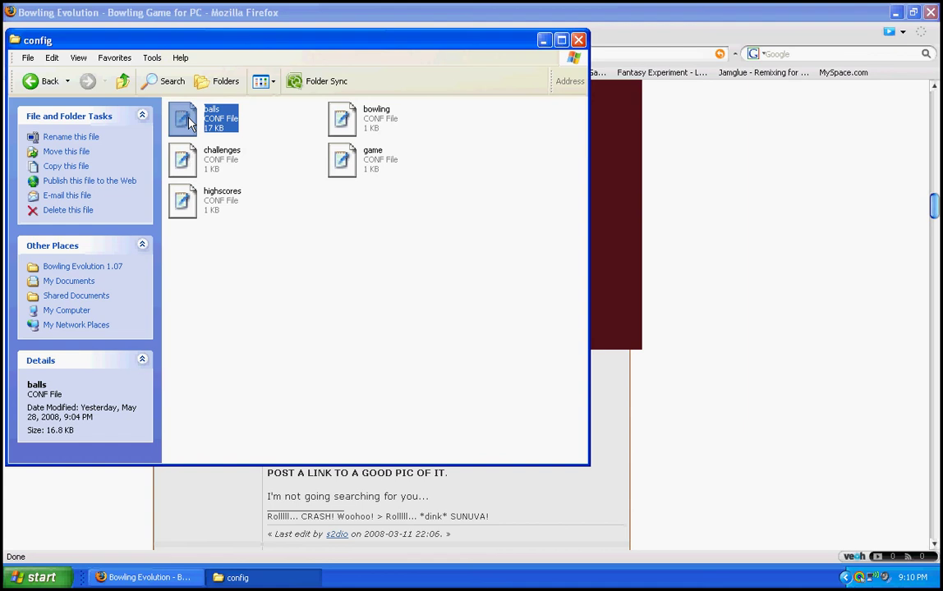
pyautogui.doubleClick(188, 120)
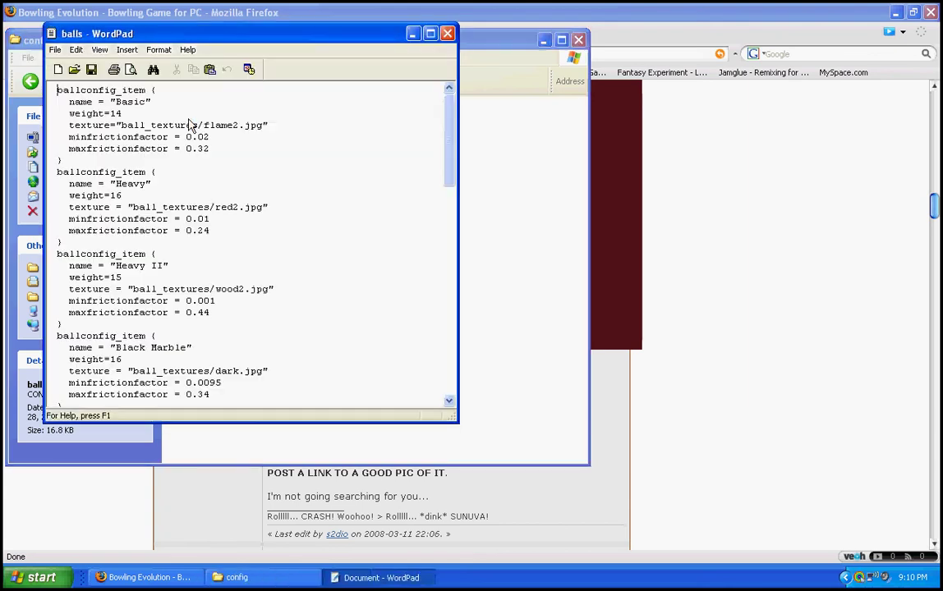
pyautogui.moveTo(452, 105); pyautogui.dragTo(463, 419)
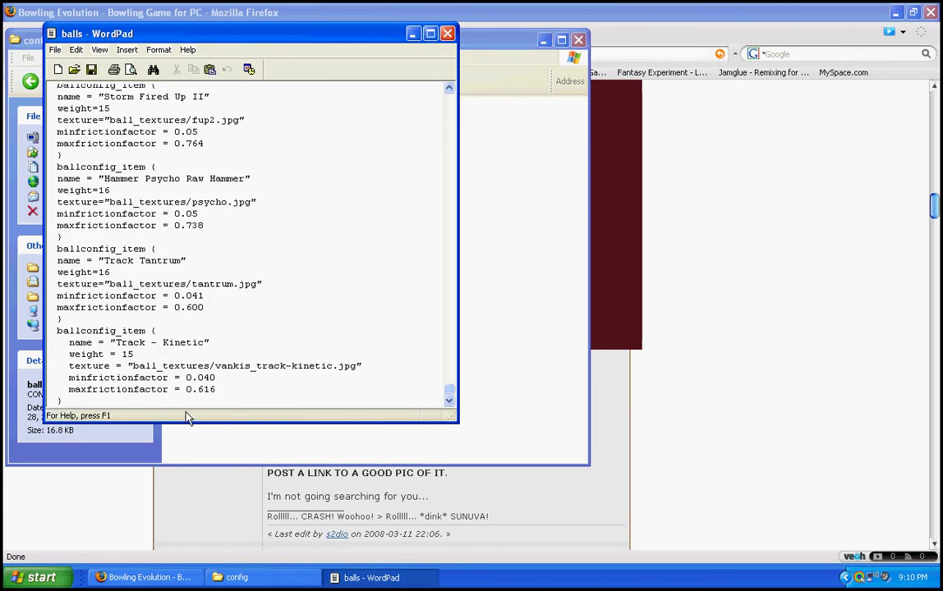
# Paste the Storm – Gravity Shift entry on a new last line, save the file, and close the config folder.
pyautogui.click(111, 406)
pyautogui.press('Return')
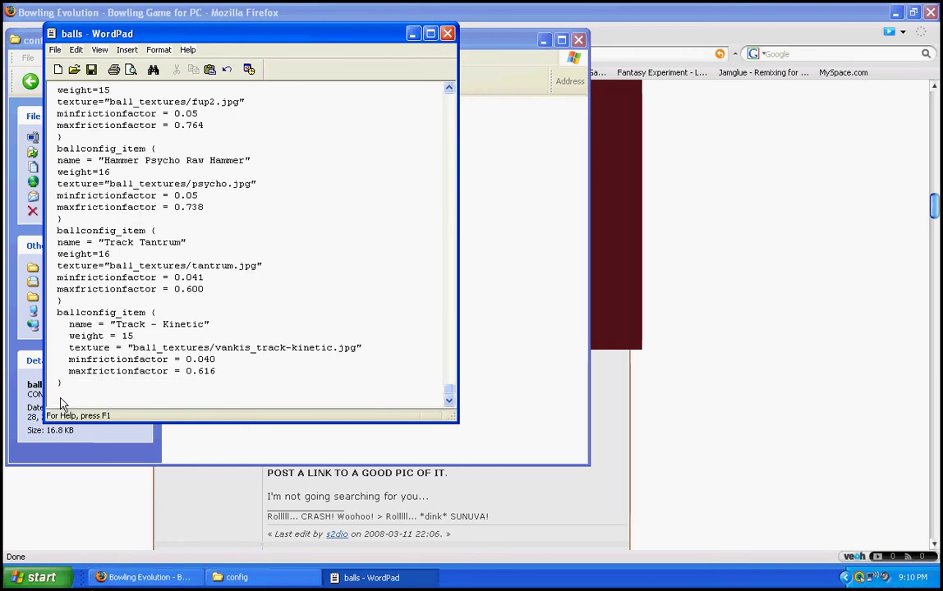
pyautogui.rightClick(61, 403)
pyautogui.click(88, 433)
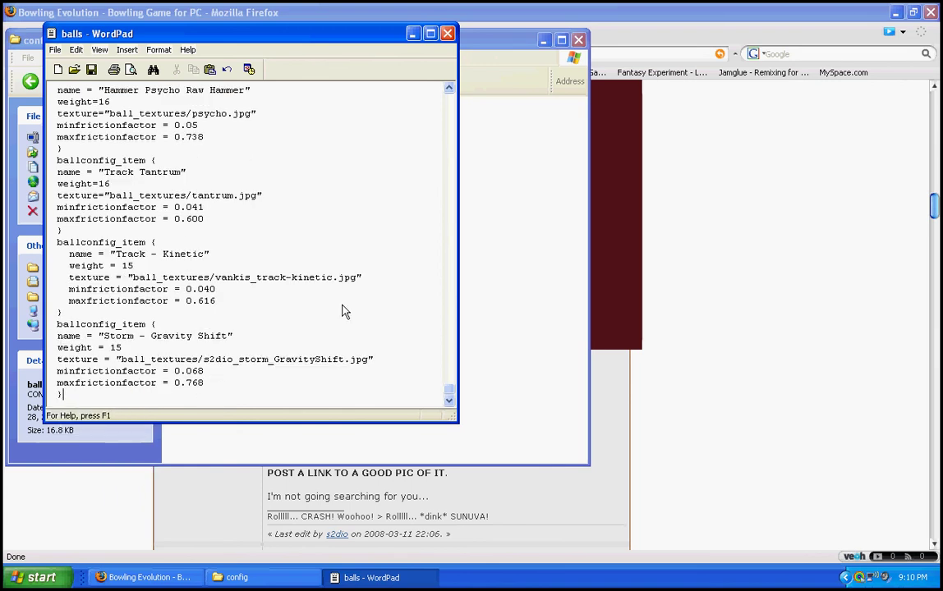
pyautogui.click(447, 34)
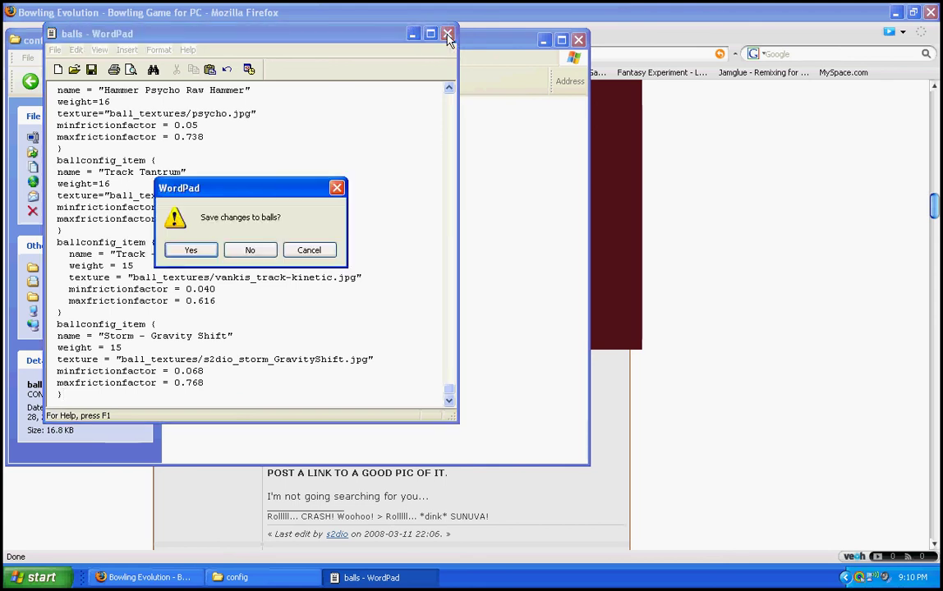
pyautogui.click(192, 251)
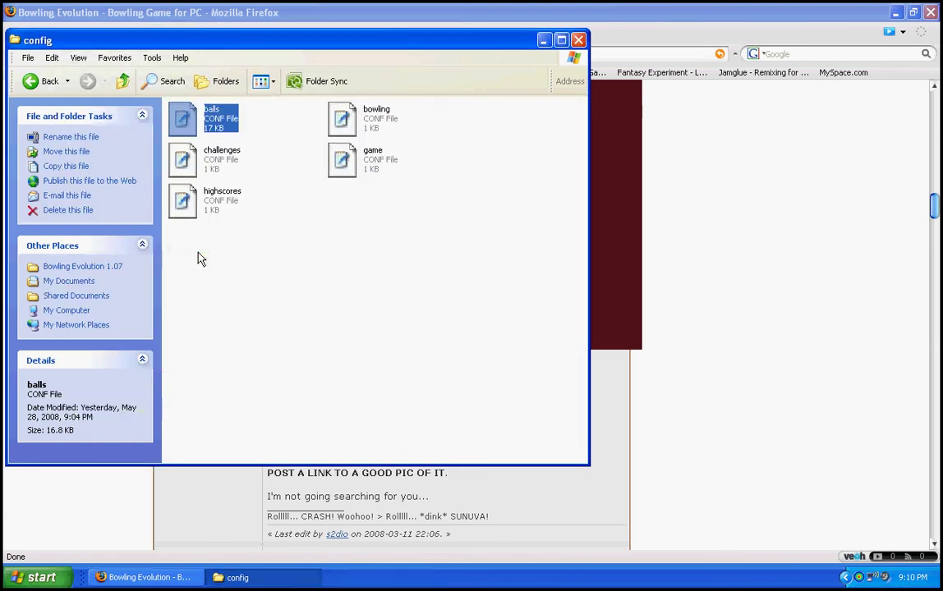
pyautogui.click(579, 39)
# Minimize Firefox, launch Bowling Evolution from its desktop icon, and start a Ten Pin Bowling game.
pyautogui.click(835, 322)
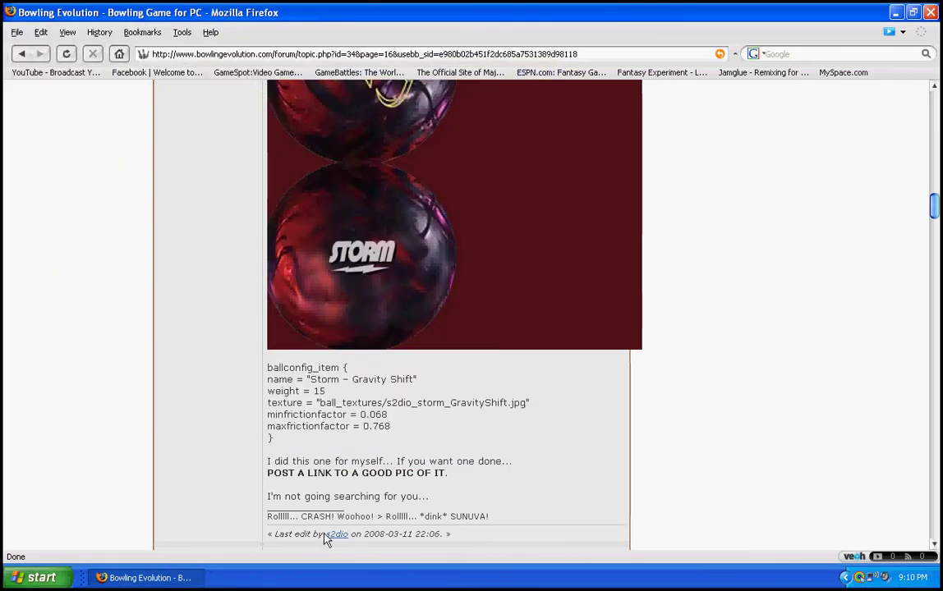
pyautogui.click(152, 580)
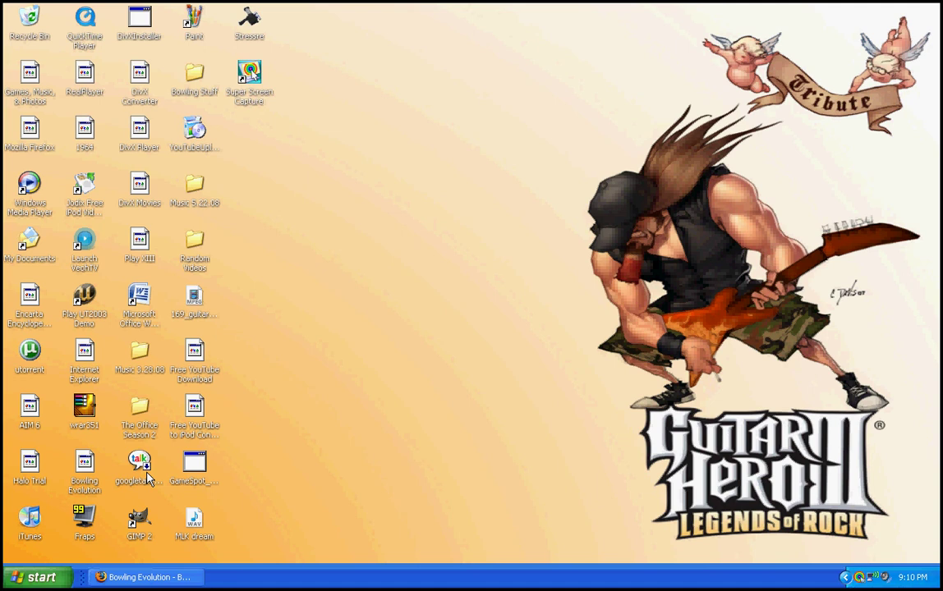
pyautogui.click(85, 467)
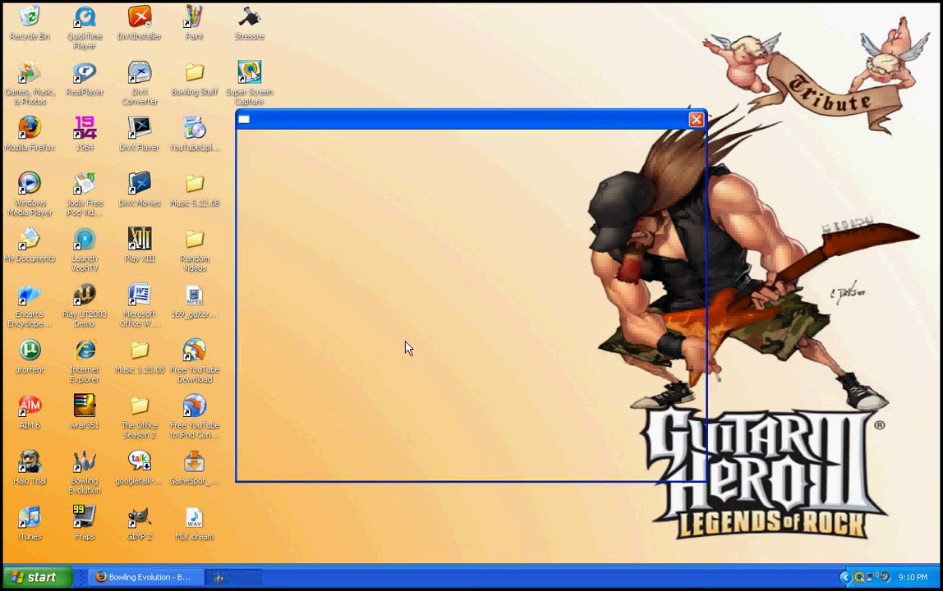
pyautogui.click(372, 206)
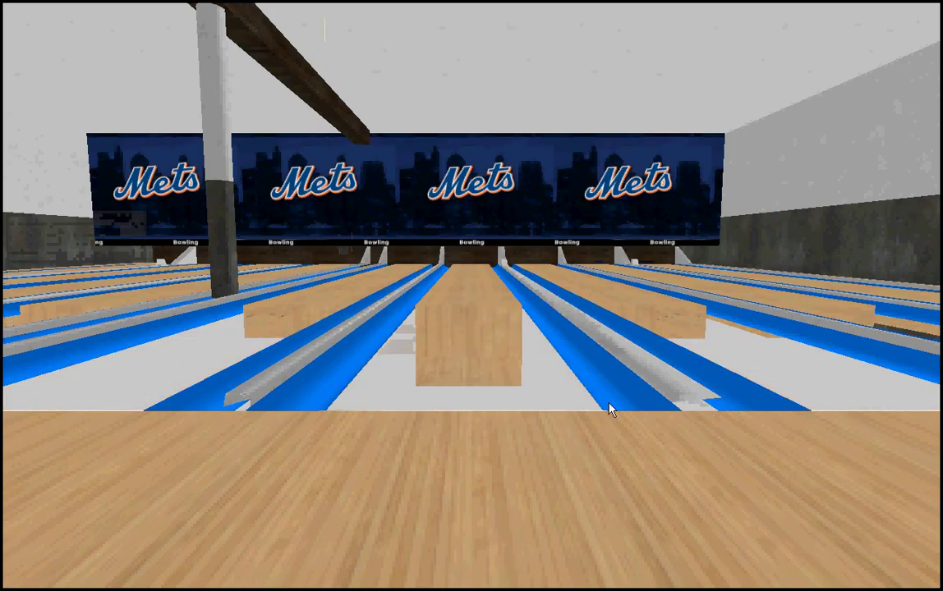
# Skip online highscores, choose the Storm Gravity Shift ball from the list, confirm, and open the game menu.
pyautogui.click(503, 312)
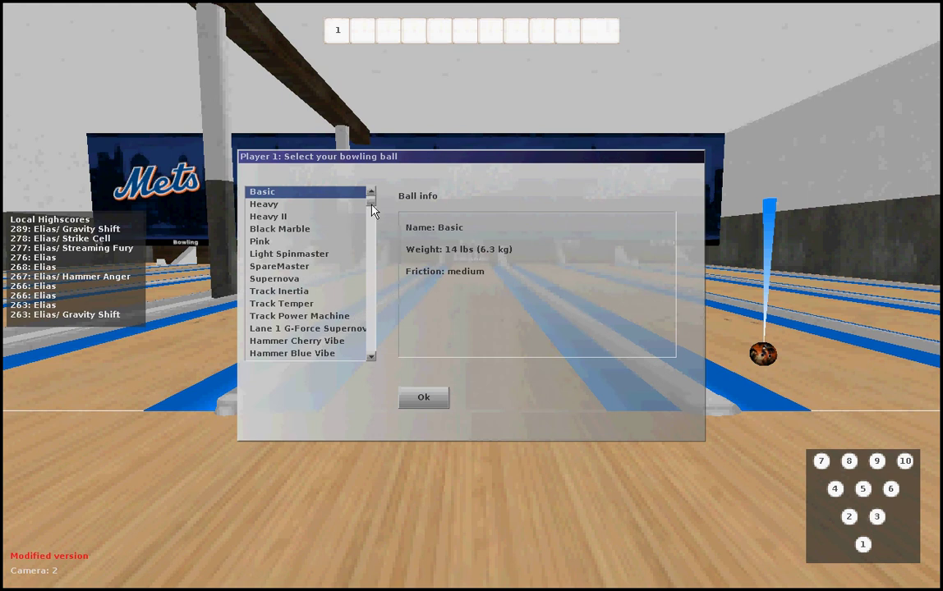
pyautogui.moveTo(371, 207); pyautogui.dragTo(353, 486)
pyautogui.click(311, 357)
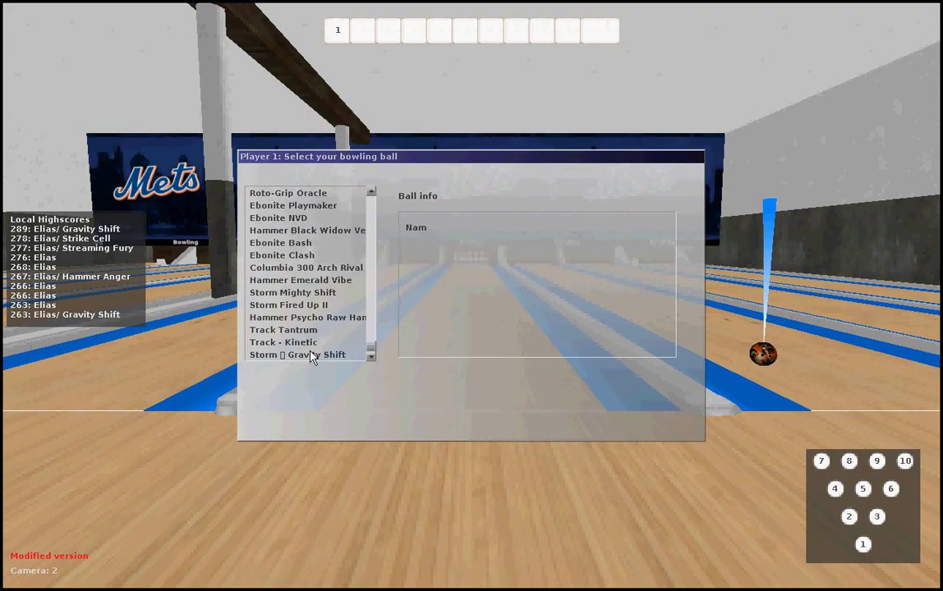
pyautogui.doubleClick(312, 358)
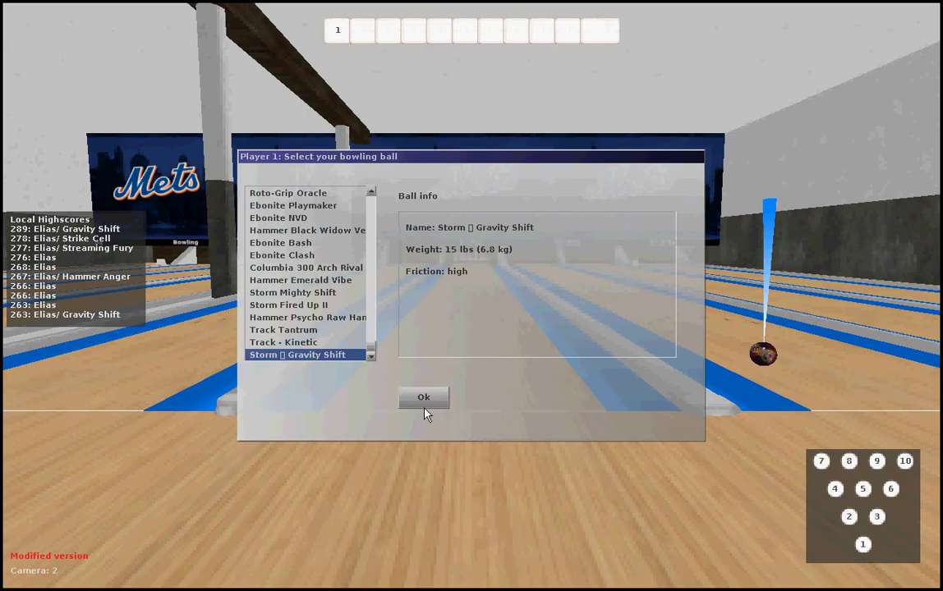
pyautogui.click(426, 399)
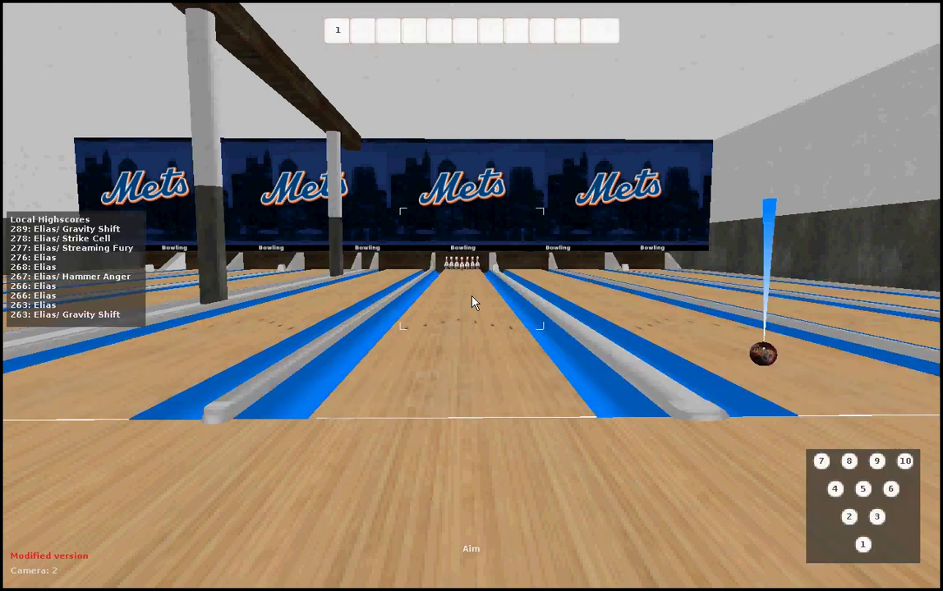
pyautogui.press('Escape')
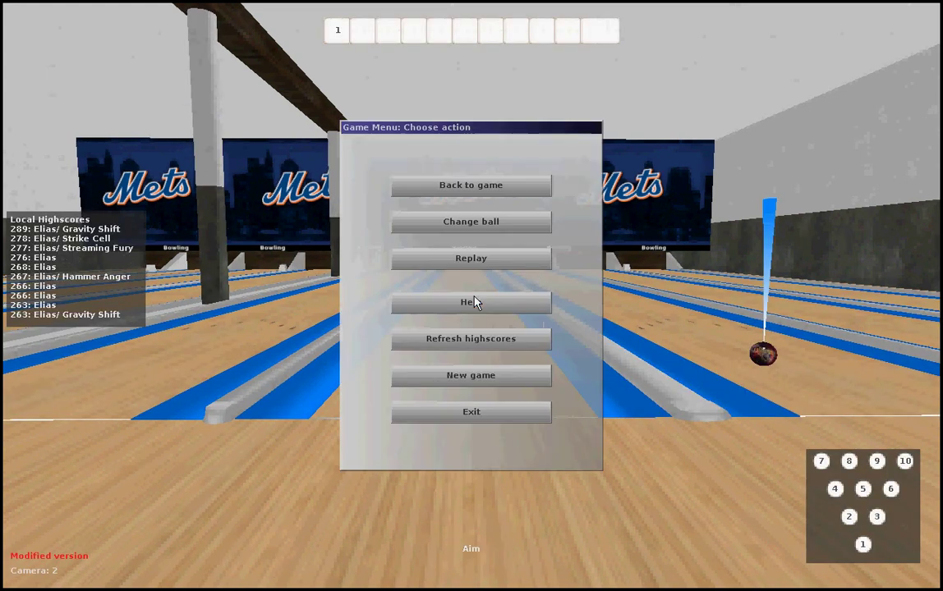
pyautogui.click(497, 410)
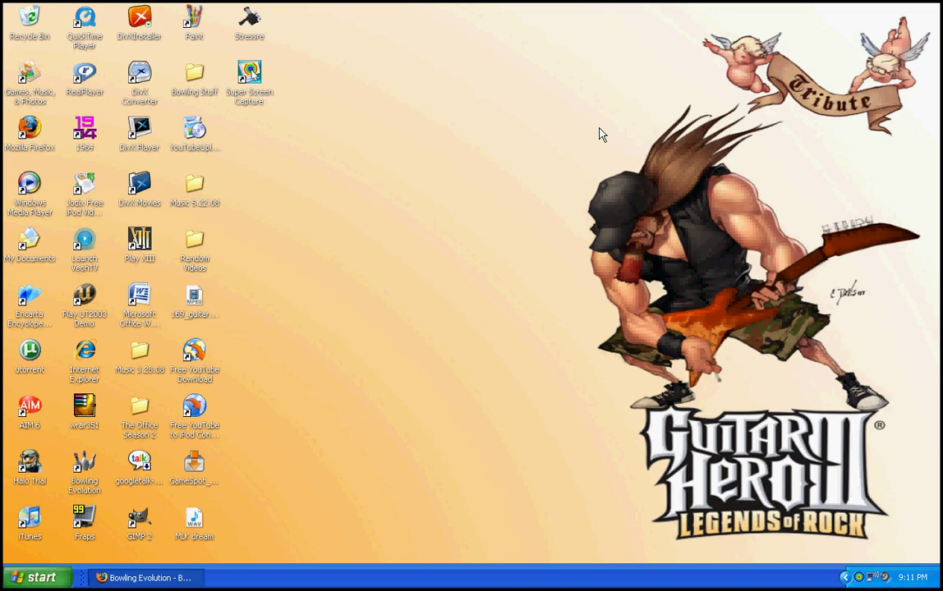
pyautogui.click(696, 119)
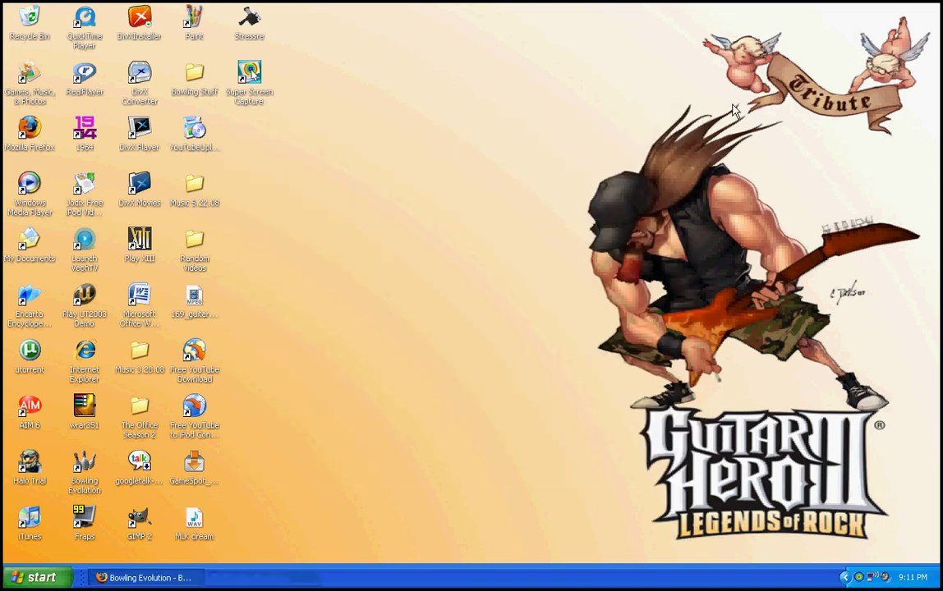